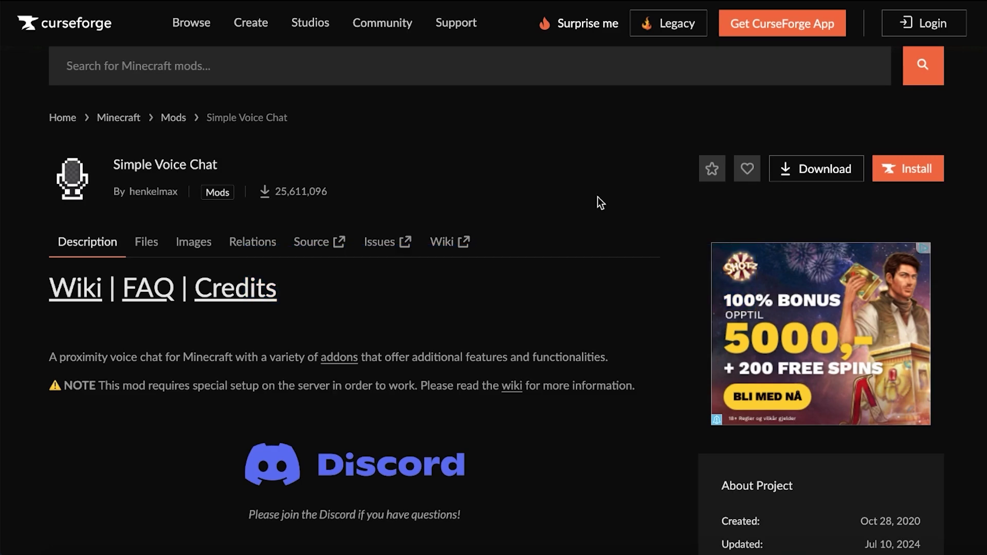
# Filter the Simple Voice Chat mod files to game version 1.21 and the Forge mod loader
pyautogui.click(147, 242)
pyautogui.scroll(-3, 151, 248)
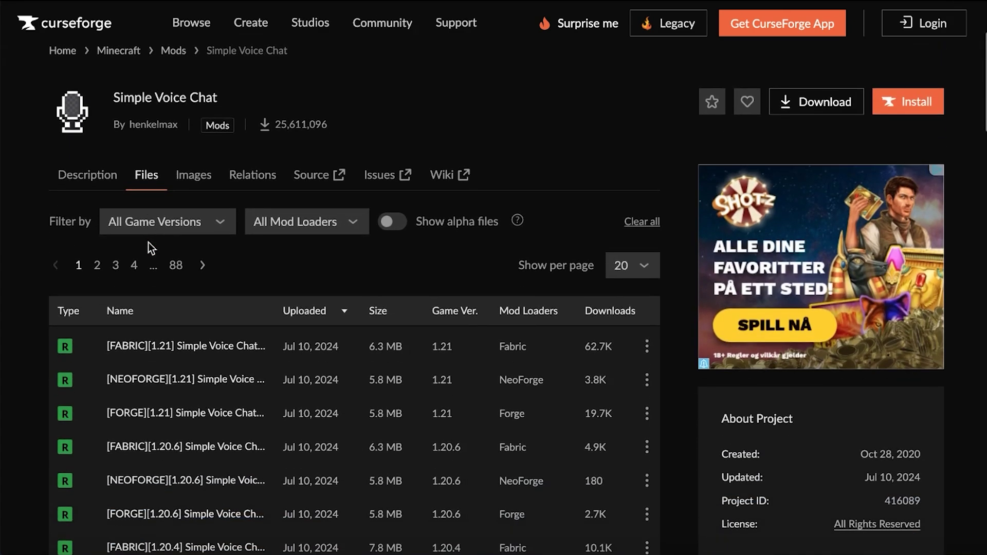
pyautogui.click(145, 205)
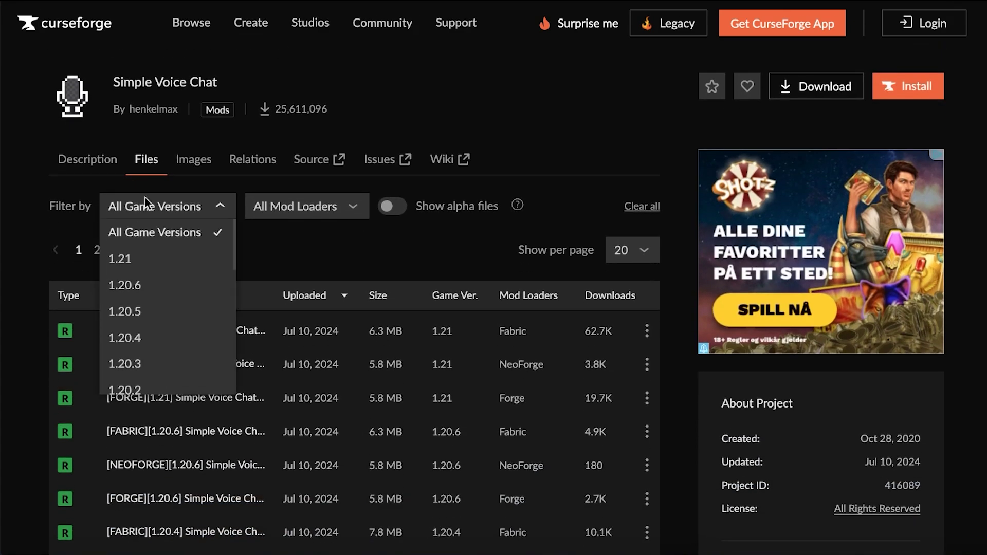
pyautogui.click(140, 258)
pyautogui.click(282, 212)
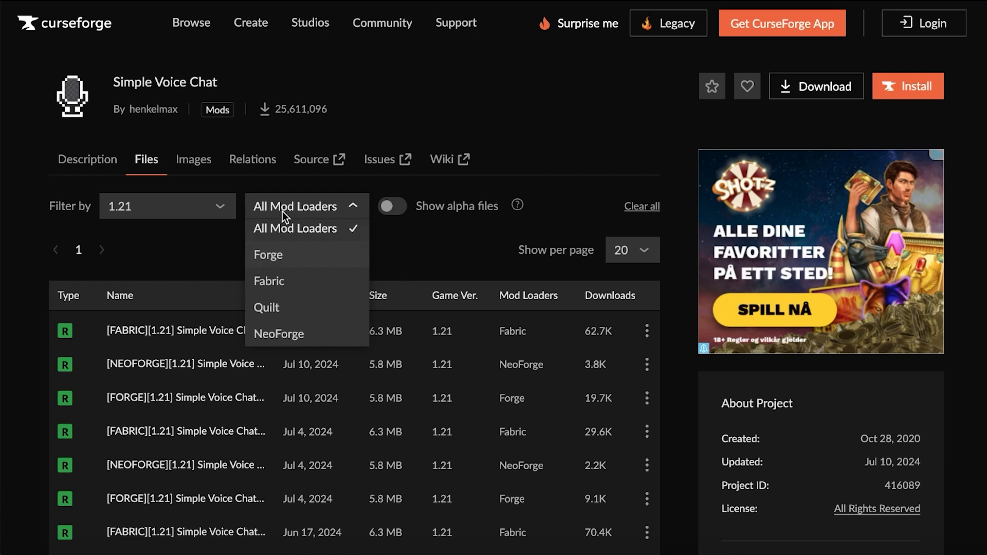
pyautogui.click(289, 258)
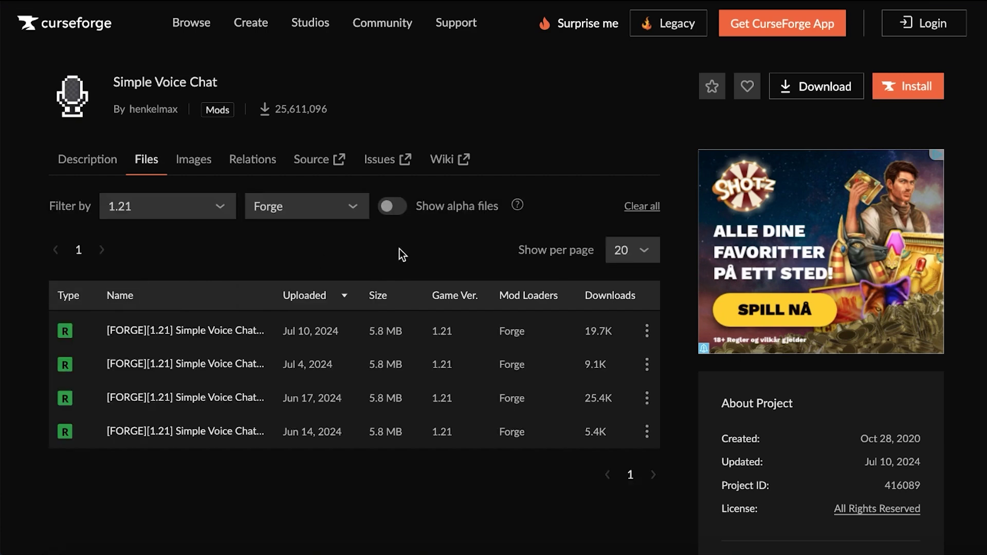
# Download the newest Forge 1.21 file of Simple Voice Chat, version 1.21-2.5.19
pyautogui.click(349, 329)
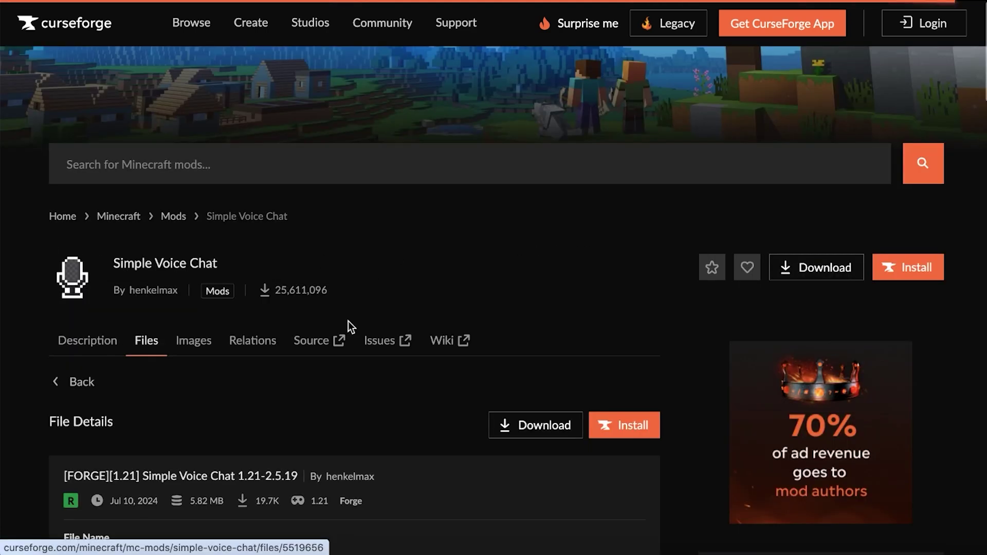
pyautogui.scroll(-3, 469, 252)
pyautogui.click(510, 256)
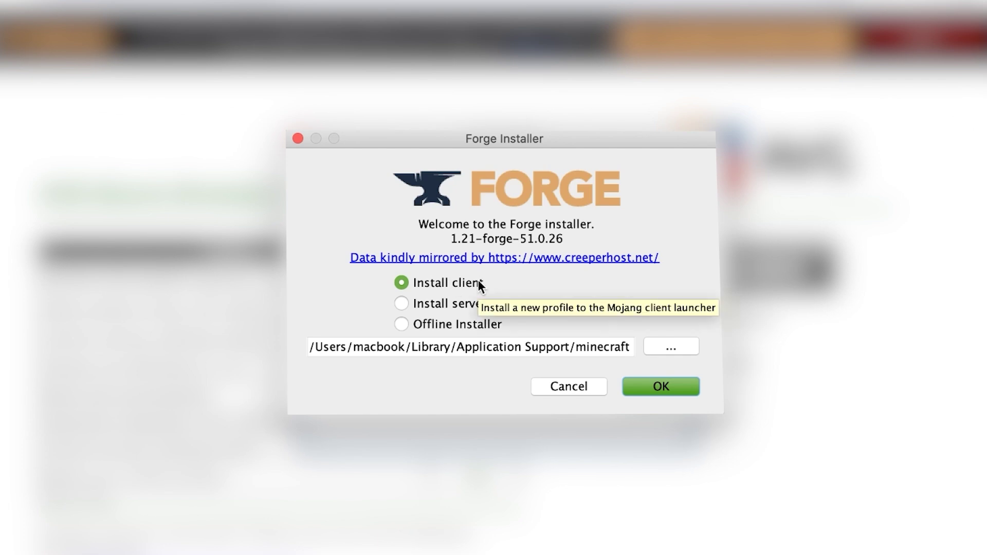
# Install the Forge 1.21-51.0.26 client into the minecraft folder
pyautogui.click(640, 385)
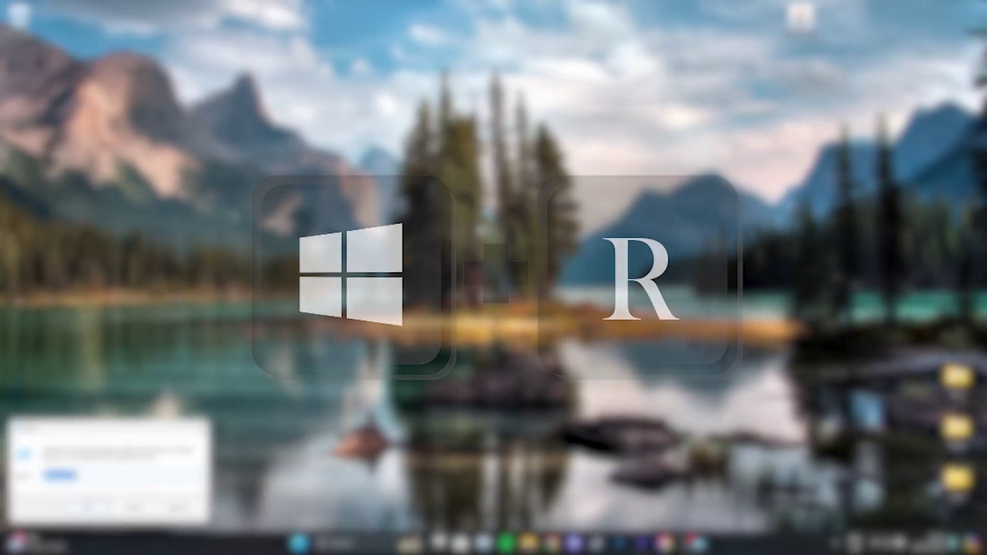
# On Windows, go through %appdata% to the .minecraft mods folder and move the voicechat file from the desktop into it
pyautogui.moveTo(181, 425); pyautogui.dragTo(581, 200)
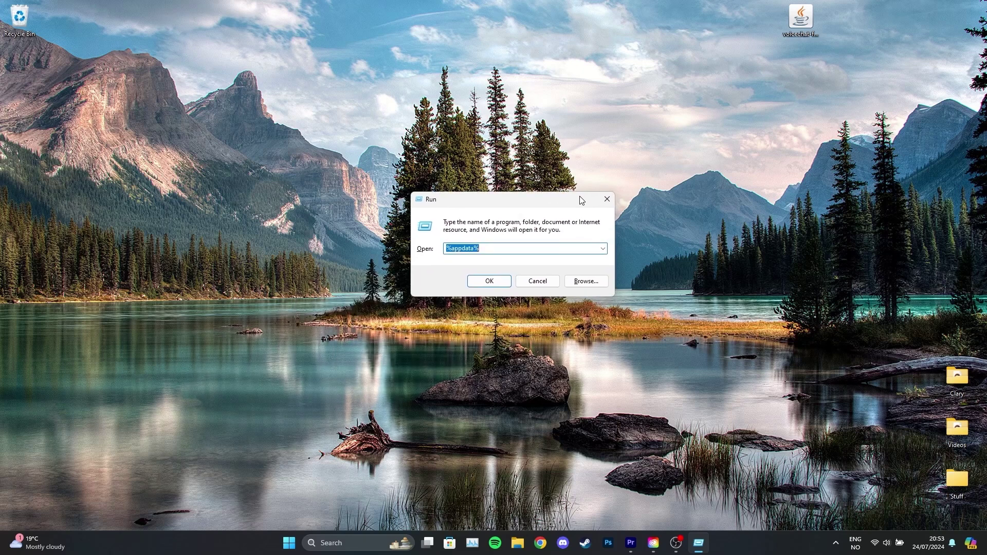
pyautogui.click(492, 280)
pyautogui.moveTo(496, 152); pyautogui.dragTo(450, 93)
pyautogui.doubleClick(489, 199)
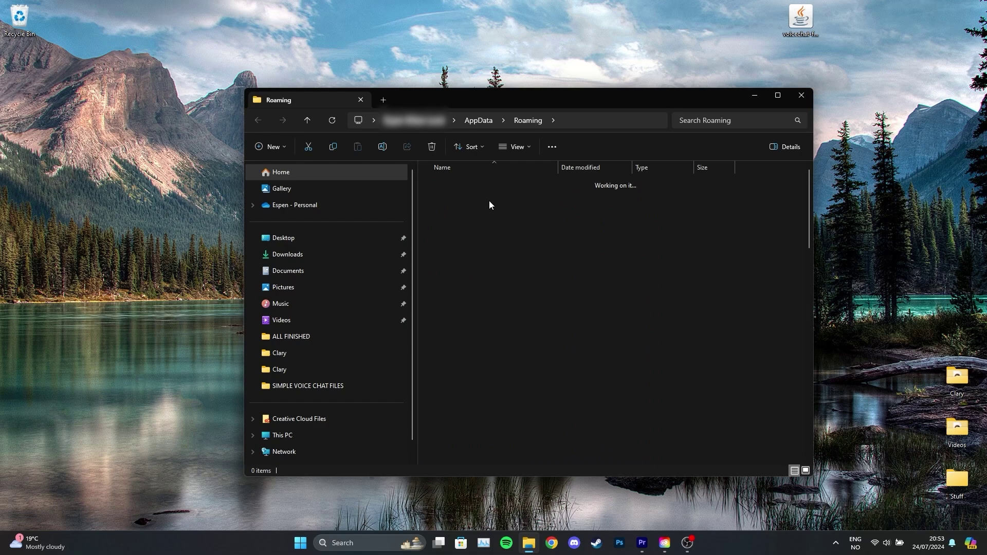
pyautogui.scroll(-1, 485, 300)
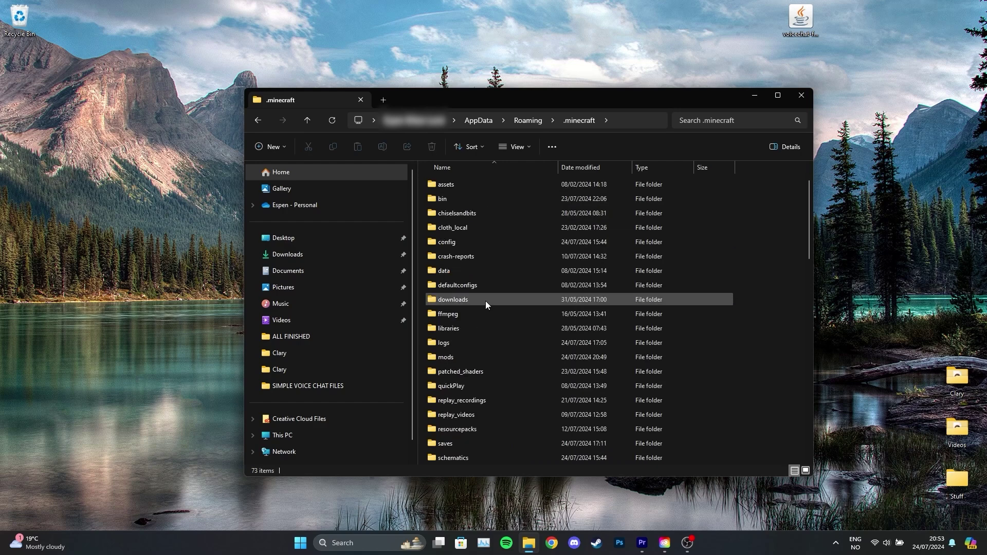
pyautogui.doubleClick(464, 355)
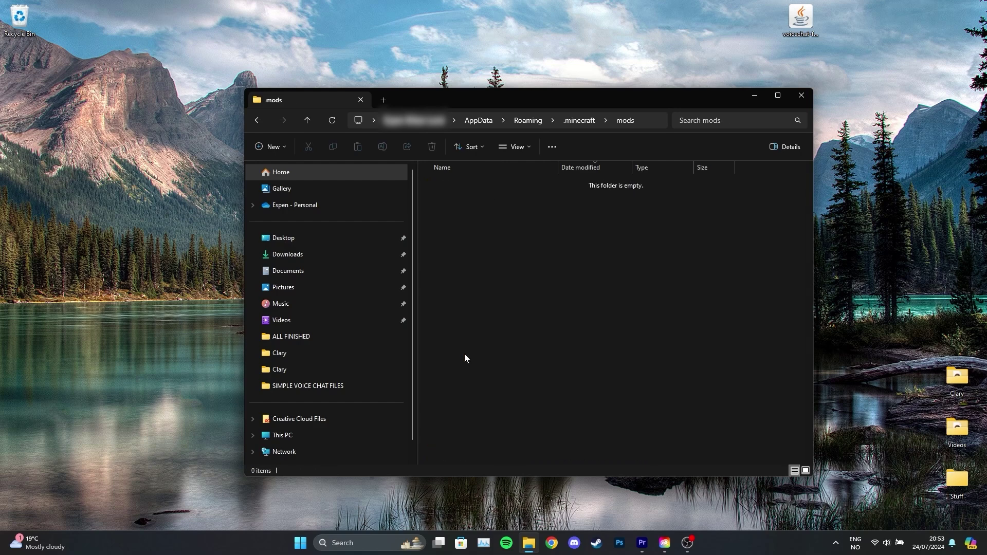
pyautogui.moveTo(794, 23); pyautogui.dragTo(704, 241)
pyautogui.click(703, 242)
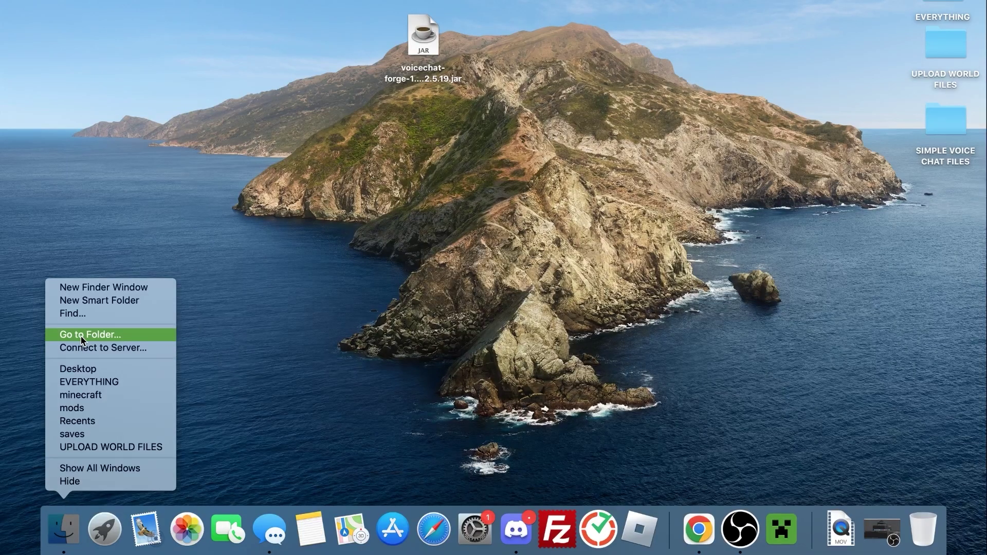
# On the Mac, go to /Users/macbook/Library/Application Support/minecraft and move the voicechat-forge JAR from the desktop into the mods folder
pyautogui.click(83, 335)
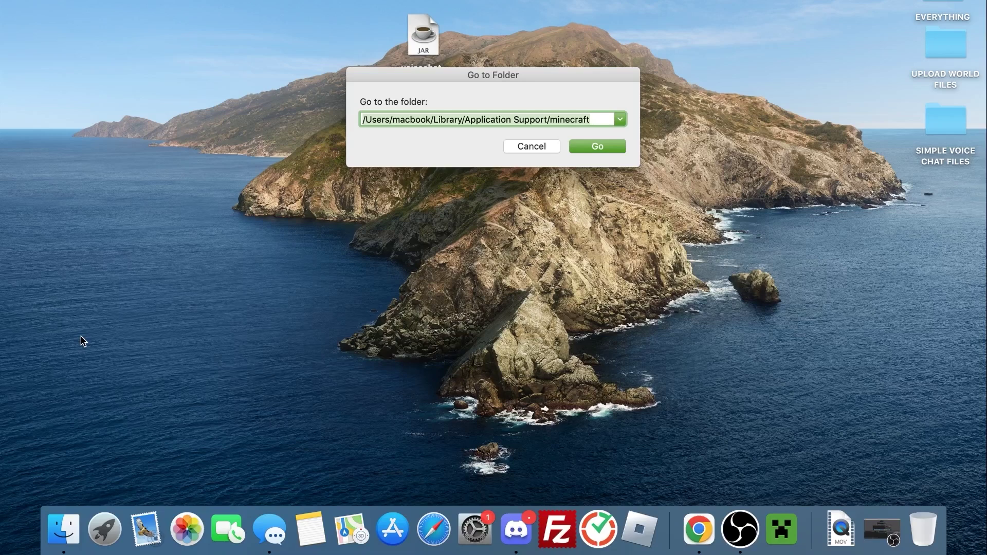
pyautogui.moveTo(478, 74); pyautogui.dragTo(395, 215)
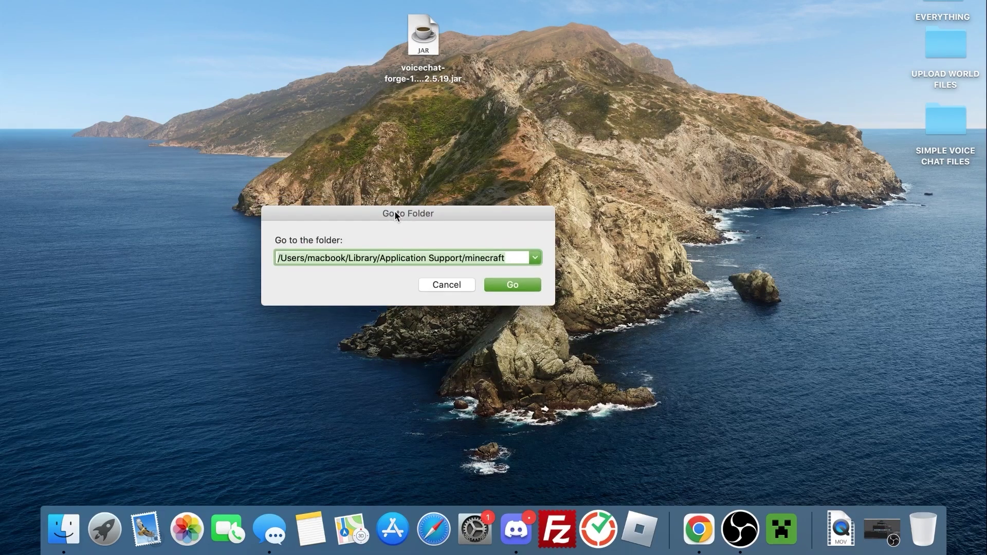
pyautogui.click(522, 286)
pyautogui.moveTo(703, 34); pyautogui.dragTo(483, 121)
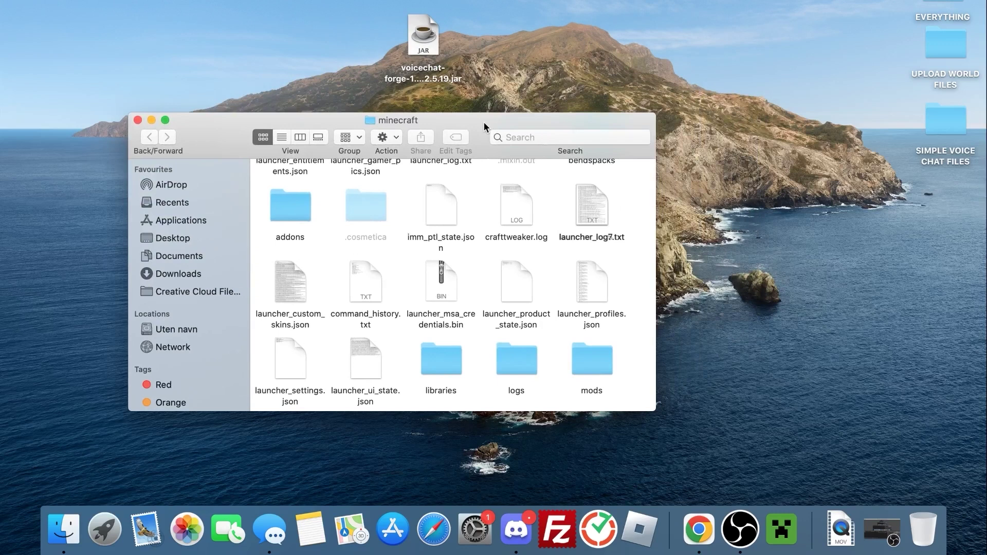
pyautogui.scroll(-3, 575, 287)
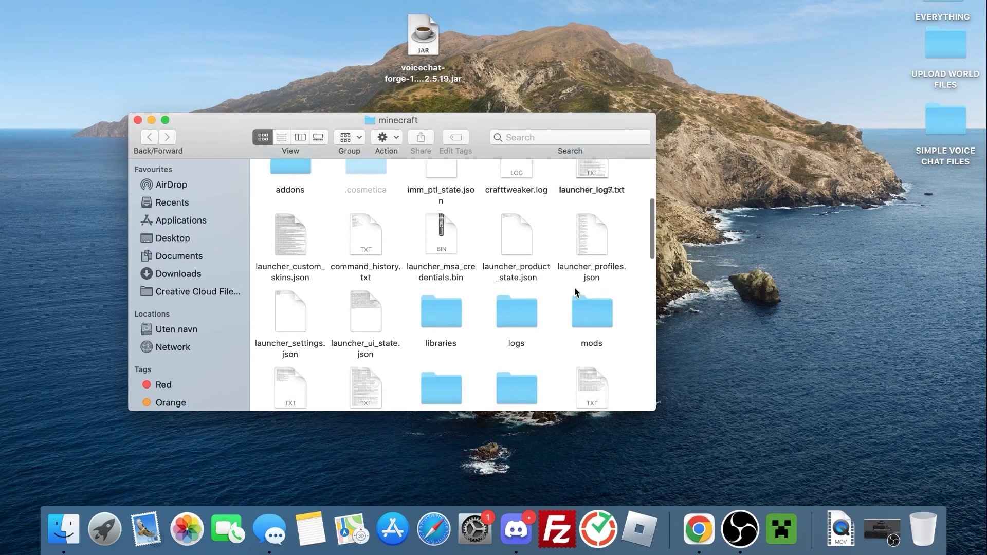
pyautogui.doubleClick(590, 303)
pyautogui.moveTo(415, 60); pyautogui.dragTo(309, 228)
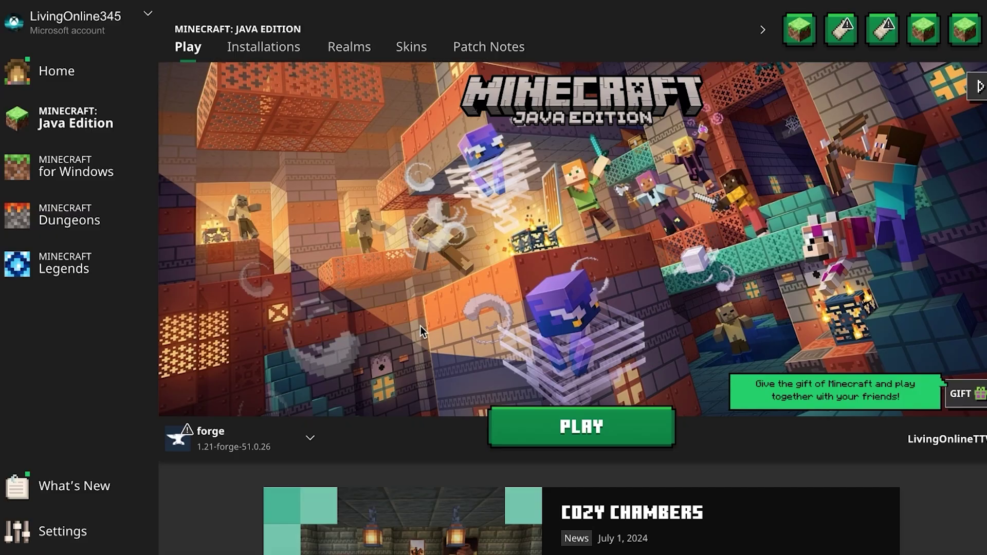
# Open the list of installed mods in Minecraft running with the Forge profile
pyautogui.moveTo(280, 445)
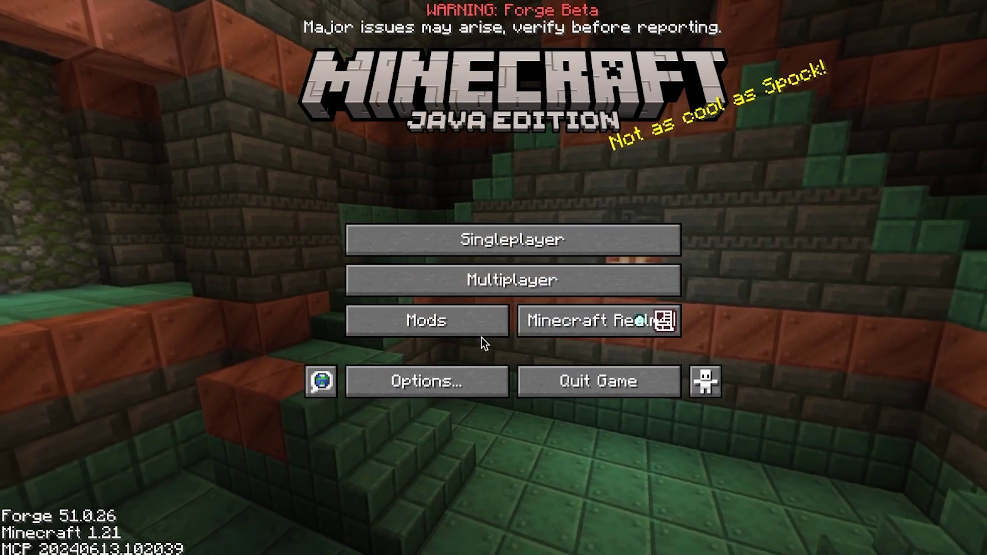
pyautogui.click(476, 334)
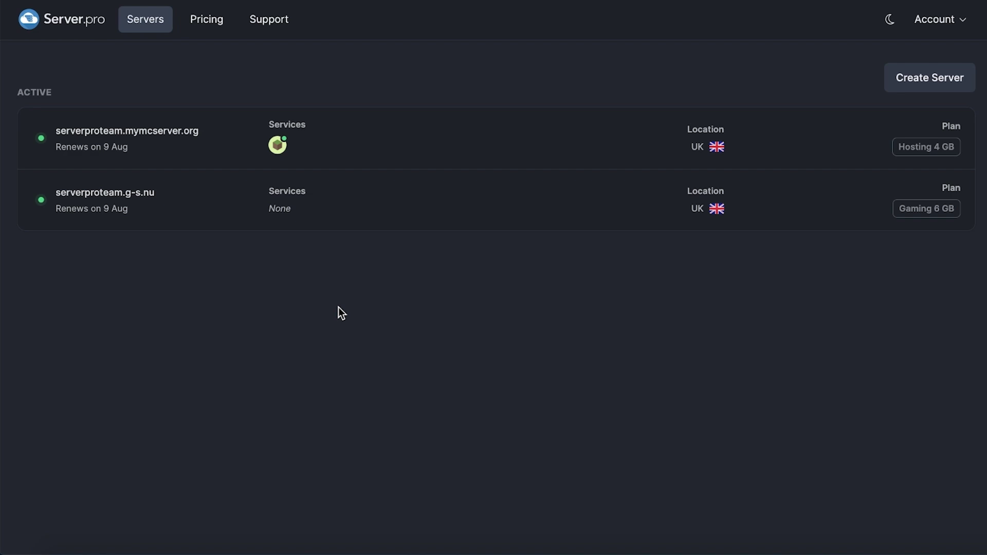
# On Server.pro, create a Minecraft Java Edition service of type Forge, version 1.21, on the serverproteam.g-s.nu server
pyautogui.click(318, 216)
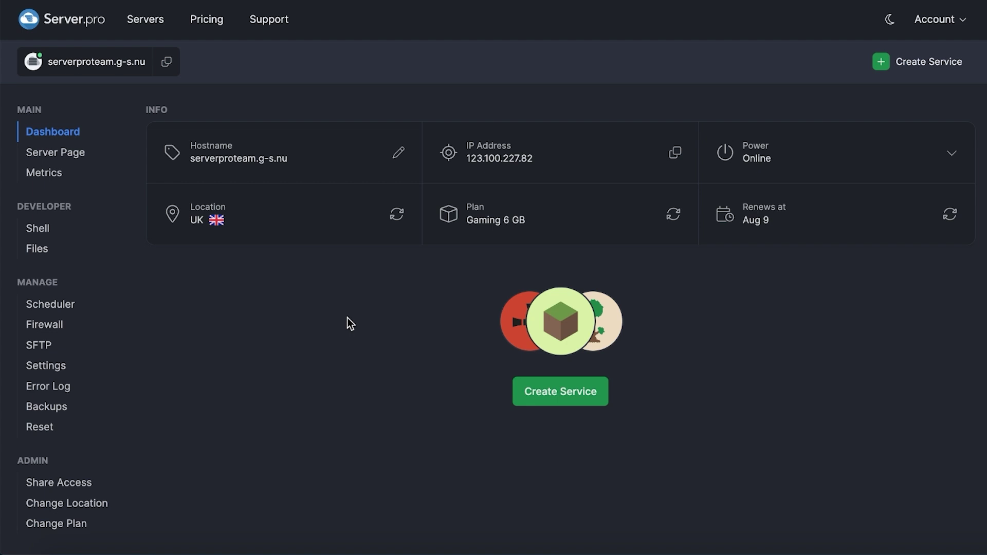
pyautogui.click(534, 394)
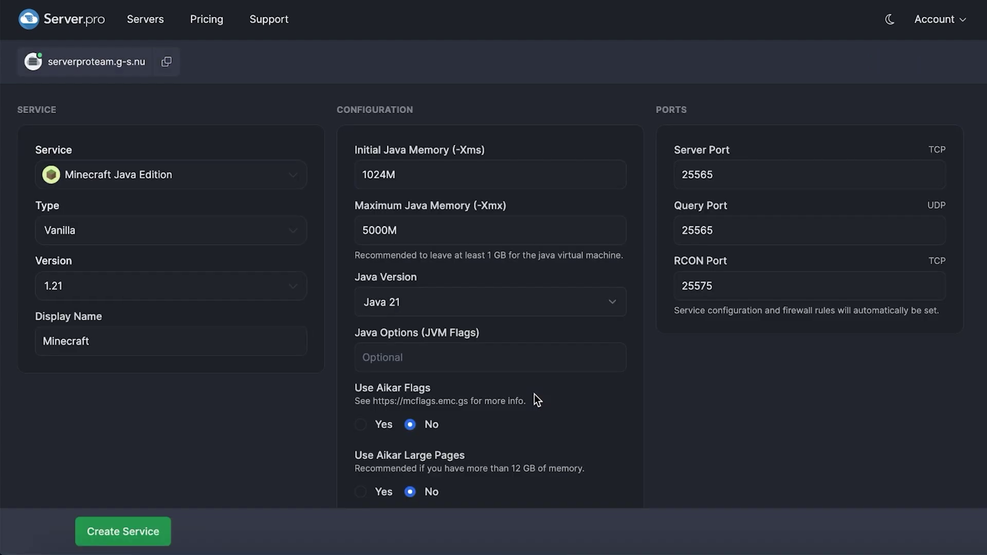
pyautogui.click(254, 236)
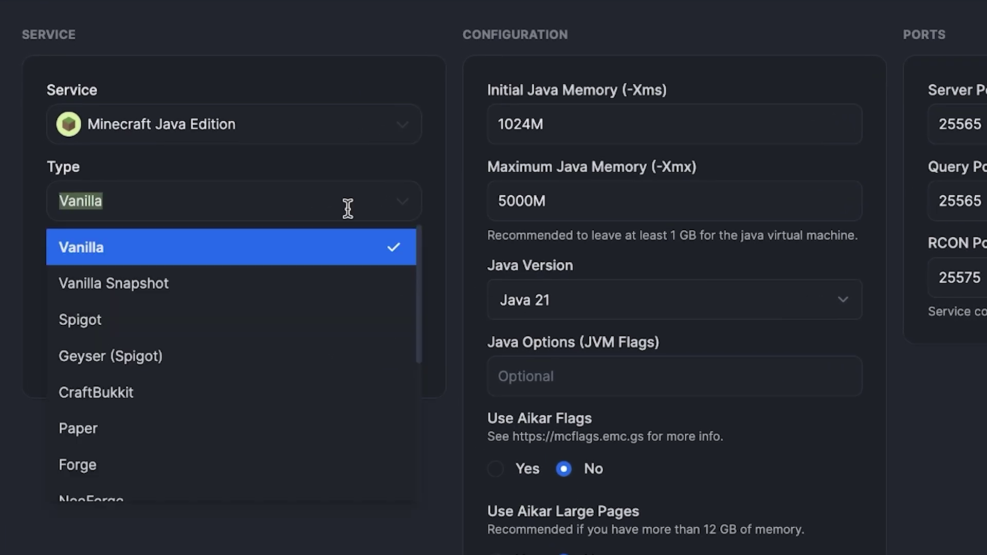
pyautogui.click(202, 459)
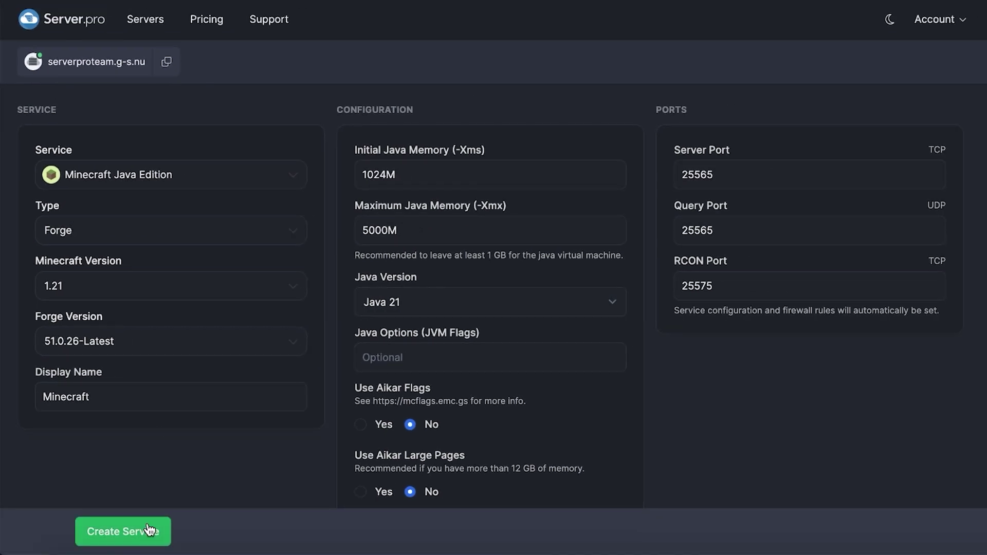
pyautogui.click(149, 529)
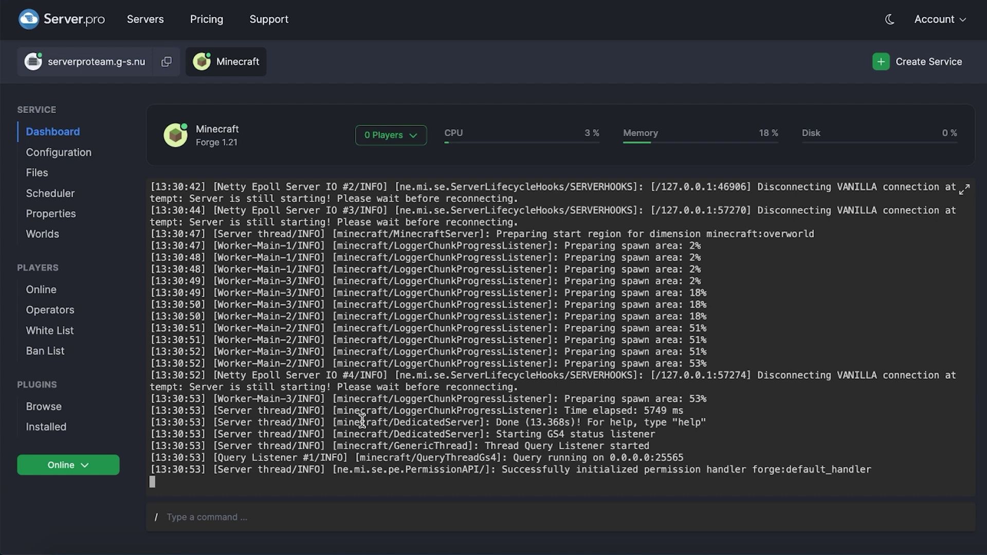
# Upload voicechat-forge-1.21-2.5.19 (1).jar to the service's mods folder and restart the Minecraft service
pyautogui.doubleClick(497, 423)
pyautogui.click(54, 178)
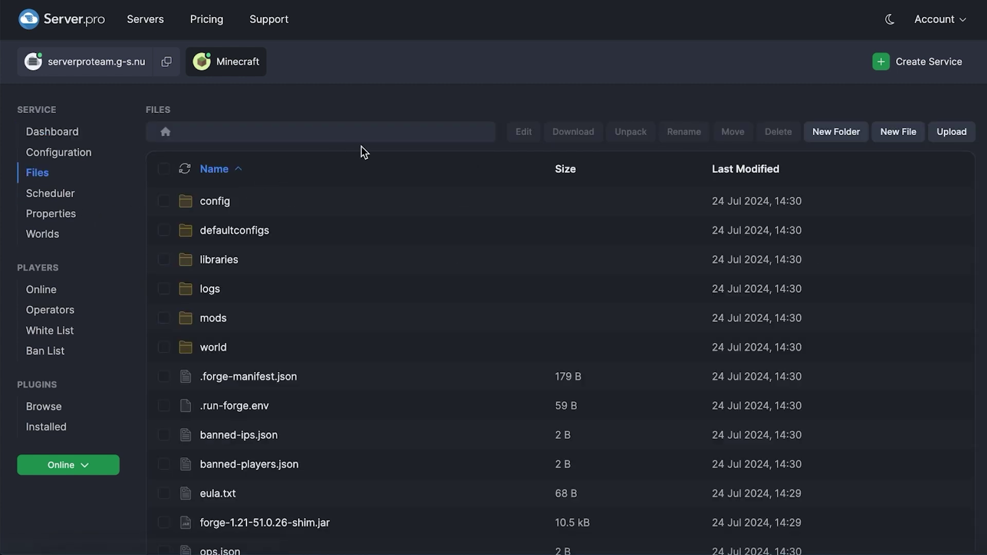
pyautogui.doubleClick(221, 318)
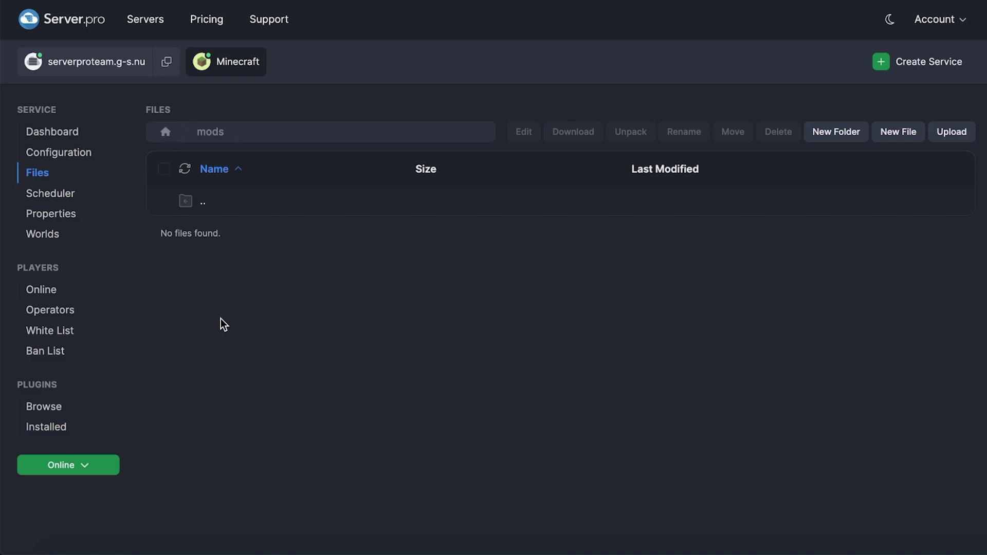
pyautogui.moveTo(982, 257); pyautogui.dragTo(844, 221)
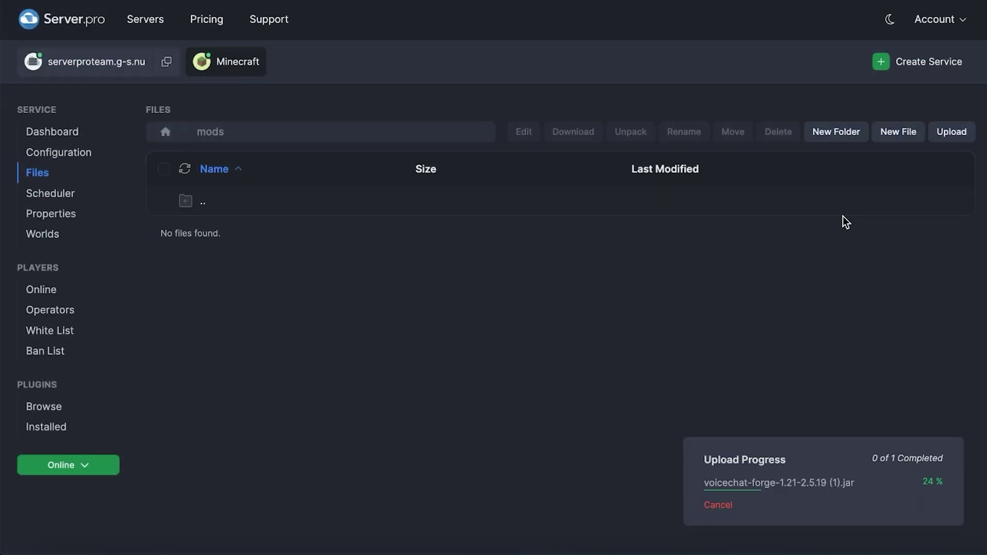
pyautogui.click(106, 465)
pyautogui.click(98, 411)
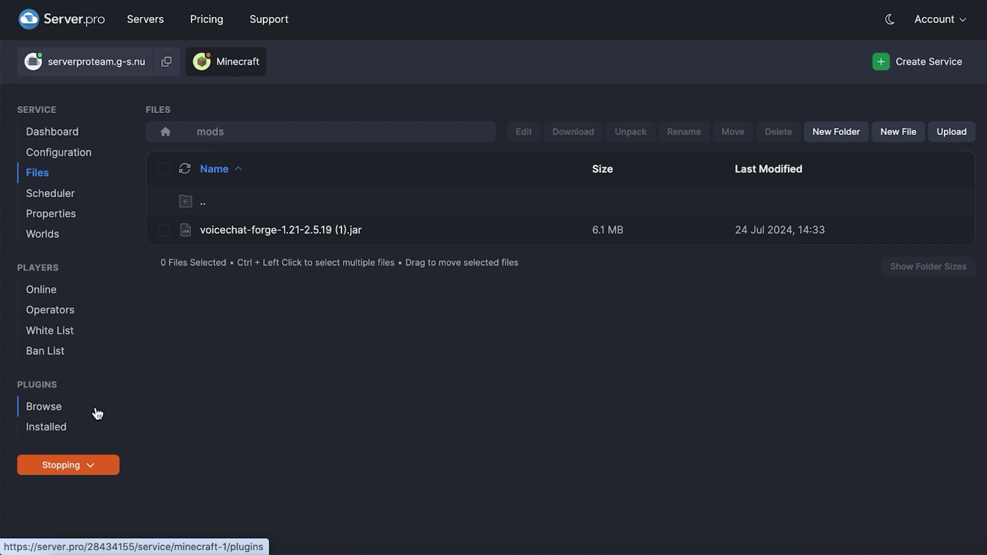
# Add a firewall rule on the serverproteam.g-s.nu server allowing All UDP Traffic on port 24454
pyautogui.click(129, 72)
pyautogui.click(45, 325)
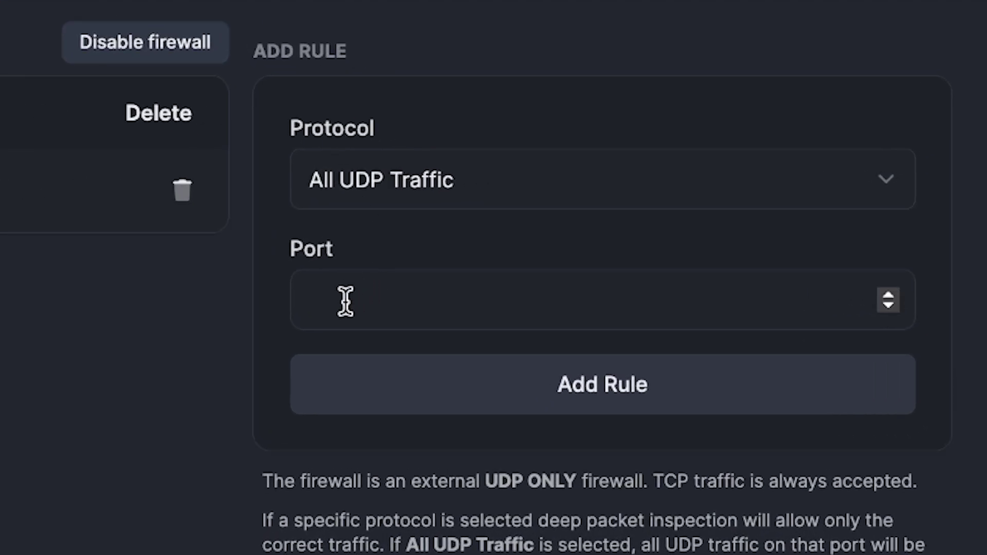
pyautogui.write('24454')
pyautogui.click(436, 406)
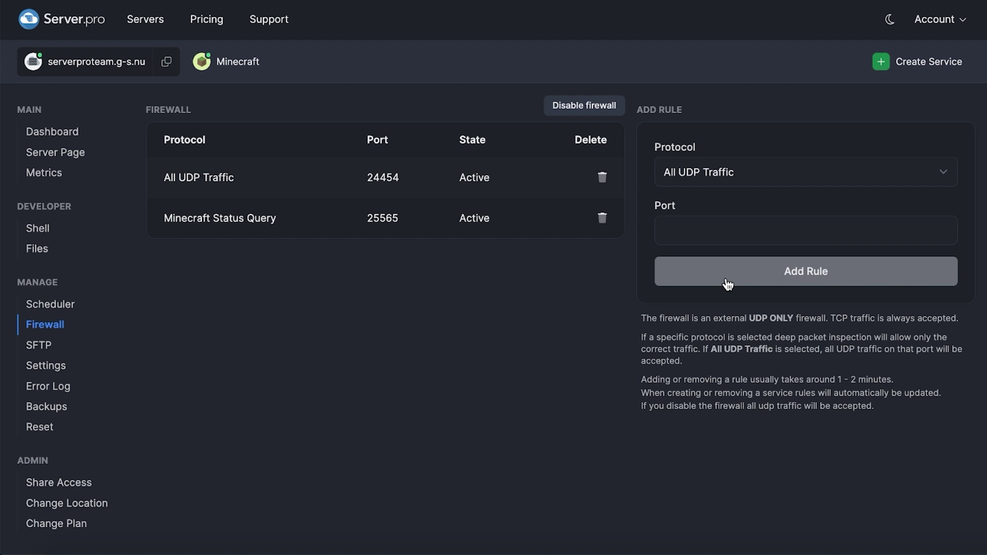
# Open the serverproteam.mymcserver.org dashboard and select the number of its second extra port
pyautogui.click(60, 132)
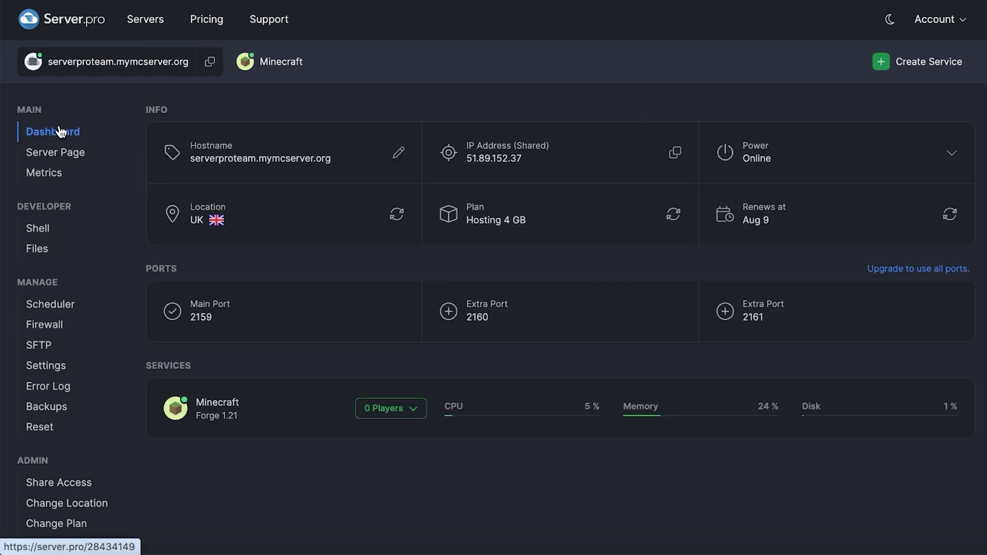
pyautogui.doubleClick(764, 319)
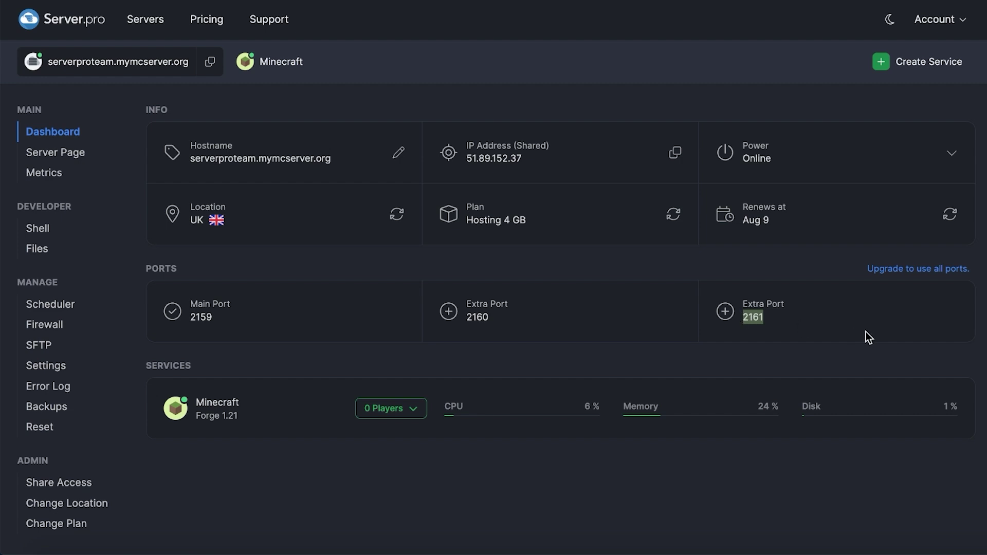
# In the Minecraft service's files, open voicechat-server.properties from the config/voicechat folder for editing
pyautogui.click(295, 68)
pyautogui.click(48, 176)
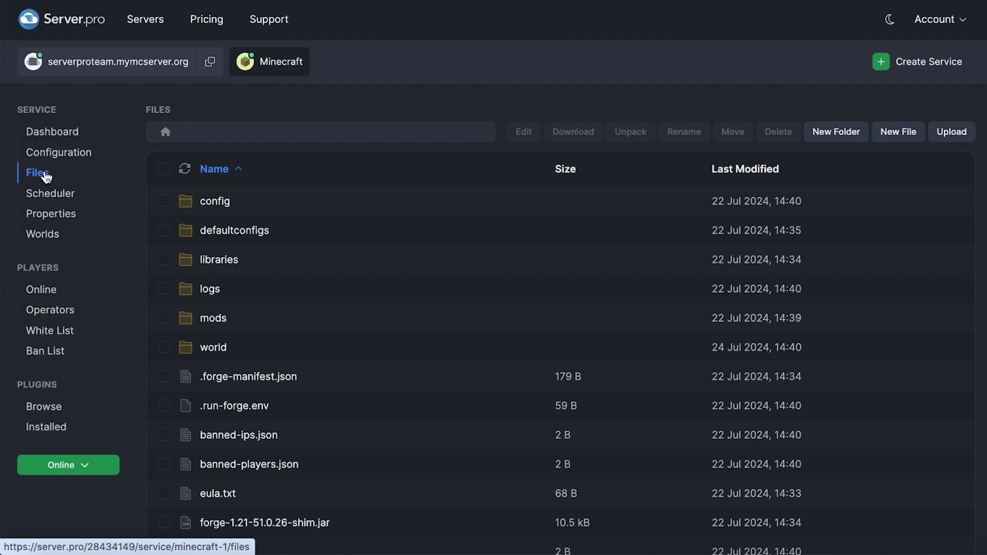
pyautogui.click(208, 202)
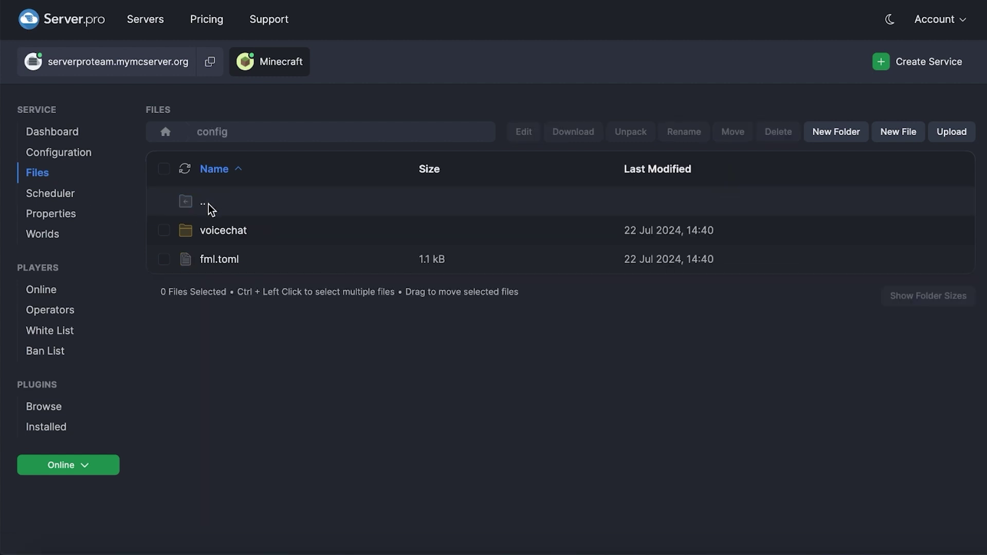
pyautogui.click(216, 230)
pyautogui.click(229, 260)
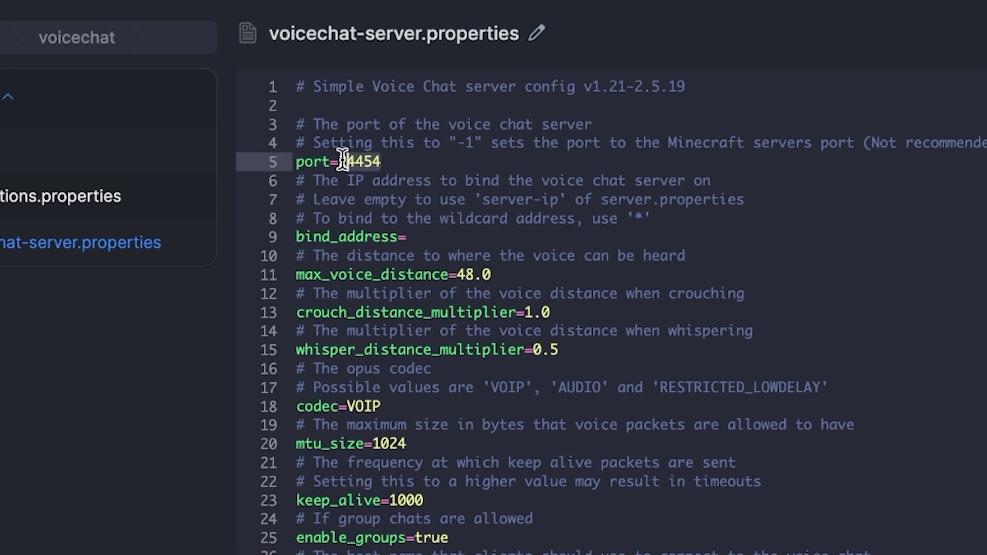
# Set the voice chat server port to 2161 in voicechat-server.properties and save the file
pyautogui.click(339, 161)
pyautogui.press('Delete')
pyautogui.press('Delete')
pyautogui.press('Delete')
pyautogui.press('Delete')
pyautogui.press('Delete')
pyautogui.write('2161')
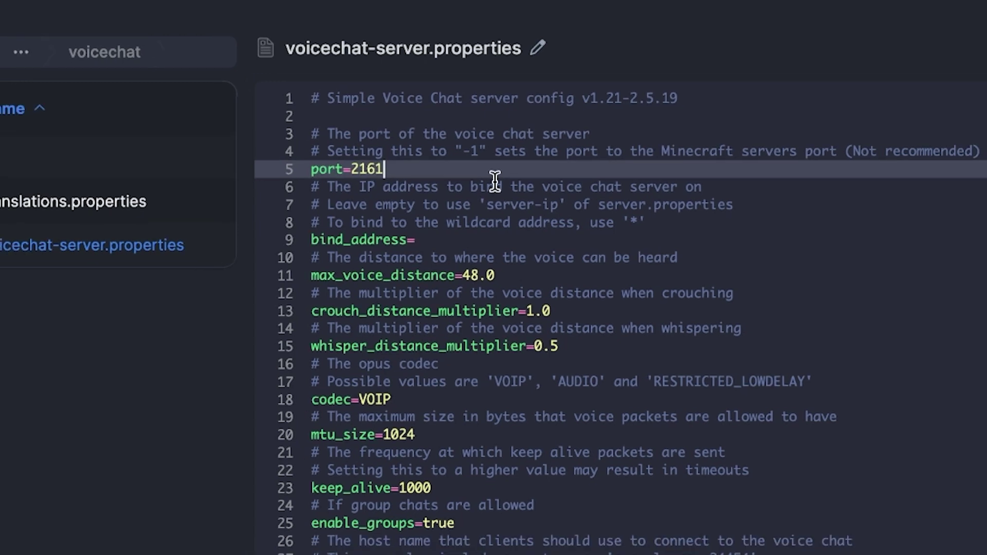
pyautogui.click(126, 531)
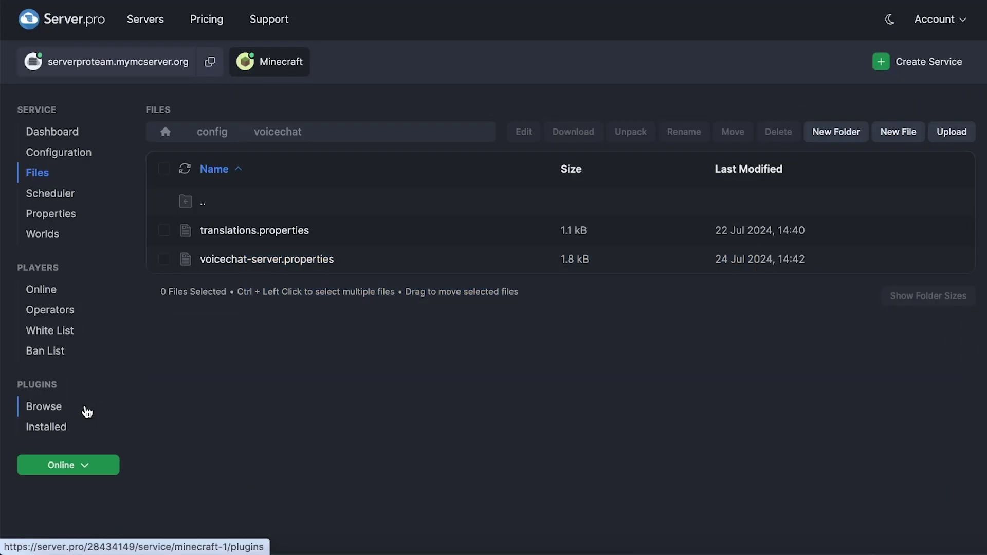
# Copy the serverproteam.mymcserver.org address, switch to the Minecraft Launcher and start the game with the forge 1.21-forge-51.0.26 installation
pyautogui.click(210, 62)
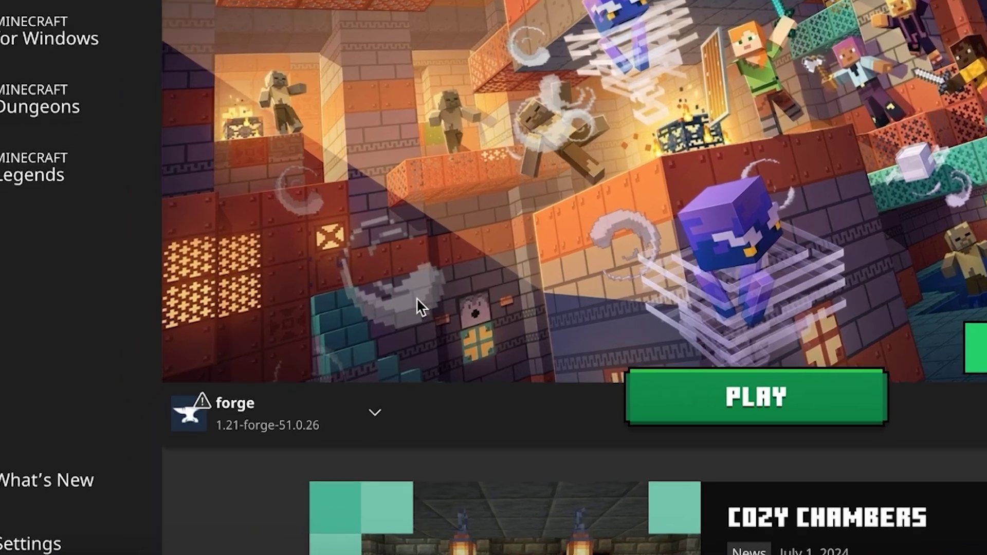
pyautogui.moveTo(232, 456)
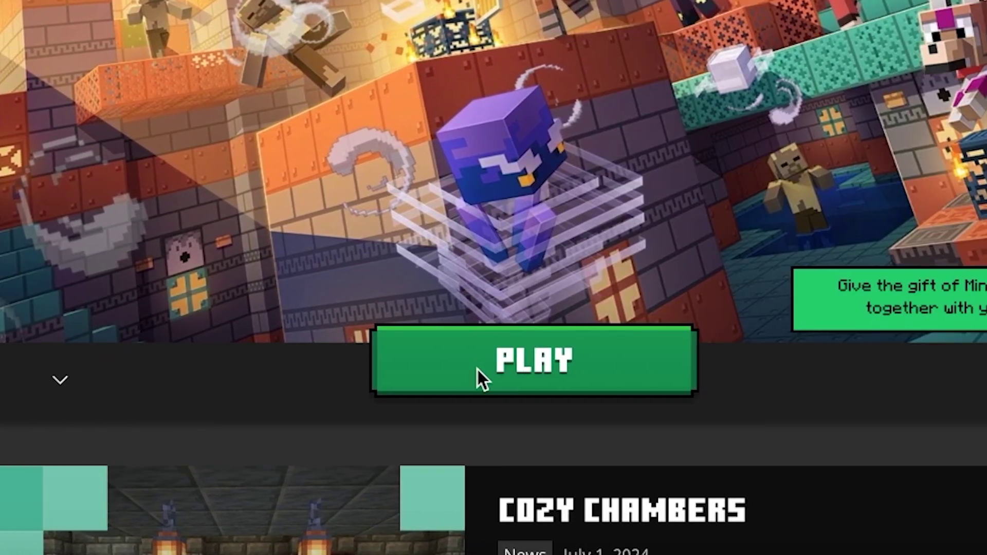
pyautogui.click(477, 369)
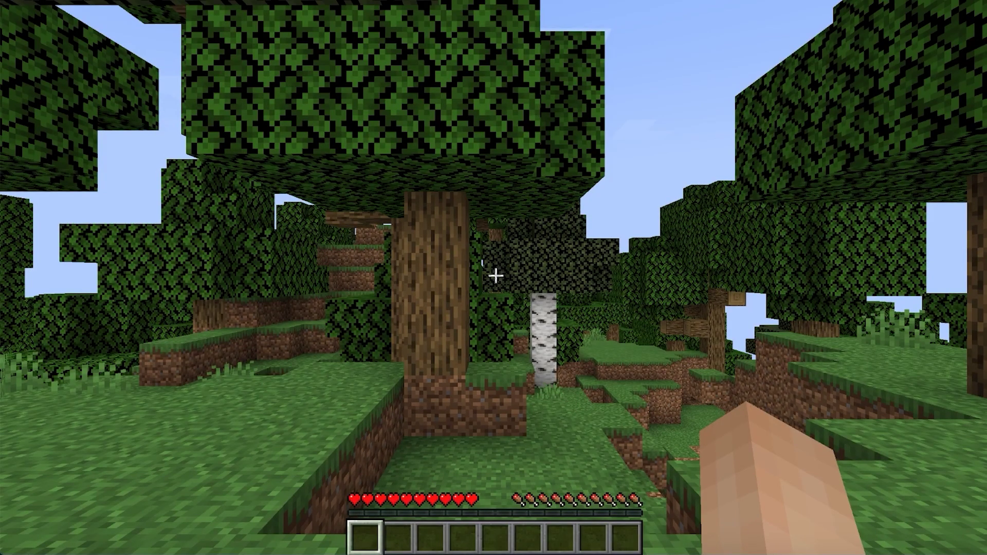
# In the in-game voice chat settings, set the voice chat volume to 102% and the activation type to Voice
pyautogui.press('v')
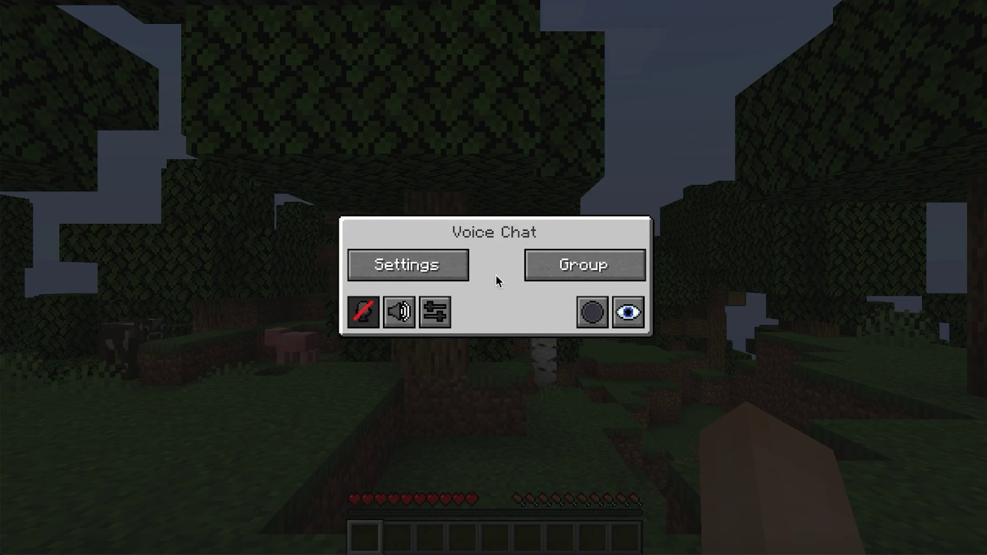
pyautogui.click(459, 267)
pyautogui.moveTo(483, 156); pyautogui.dragTo(495, 140)
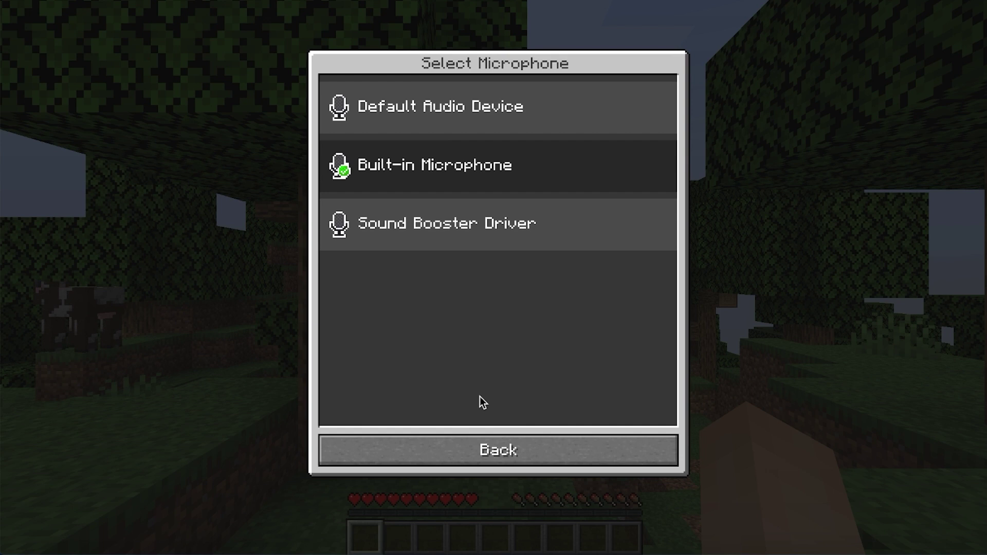
pyautogui.click(480, 449)
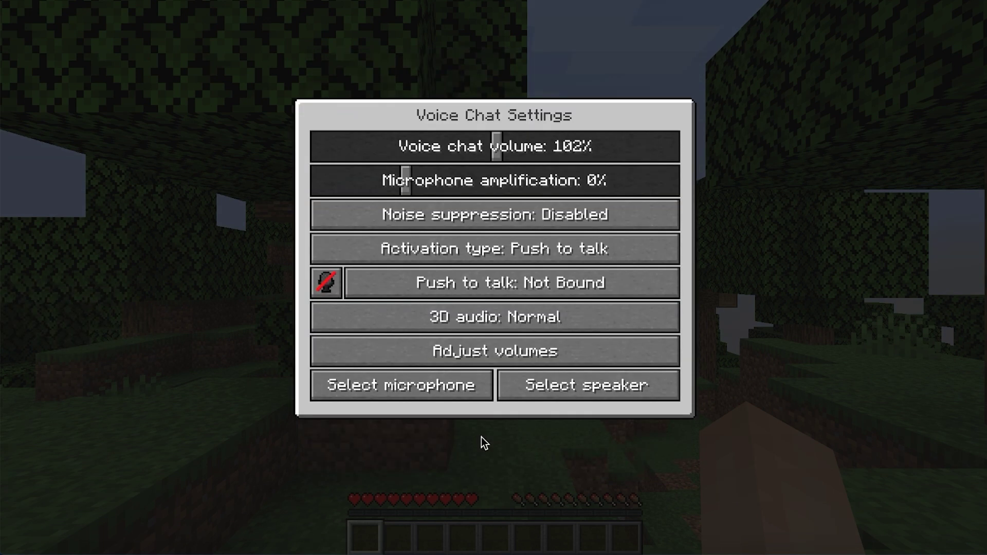
pyautogui.click(504, 260)
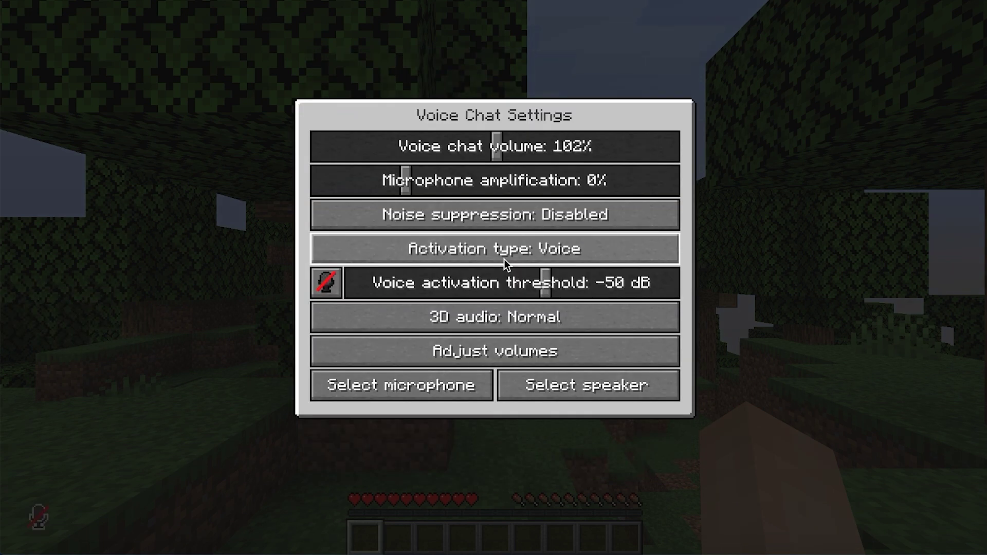